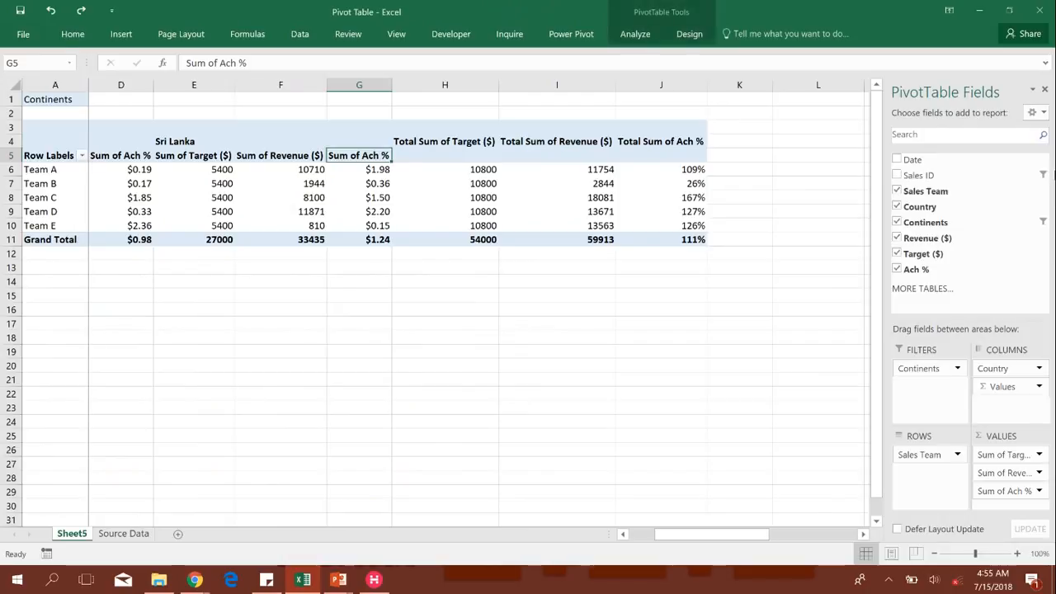
Step: Remove the Continents filter and the Ach % and Target ($) values from the pivot table, keeping only Revenue ($) as the value
key("Left")
key("Left")
key("Left")
key("Left")
key("Left")
key("Left")
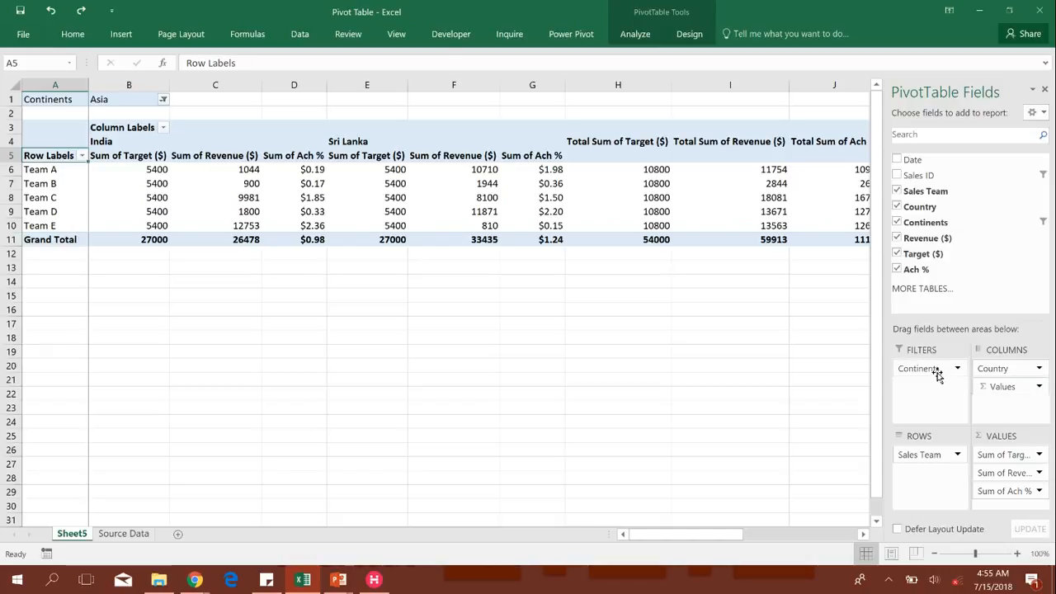
left_click_drag(937, 376, 951, 287)
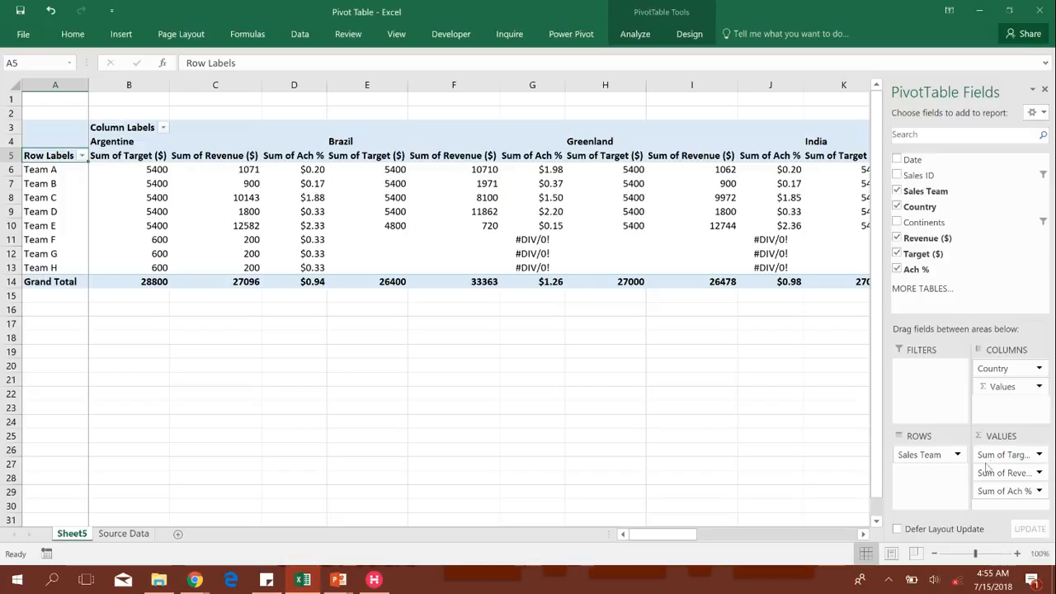
left_click(1008, 495)
left_click_drag(1008, 496, 999, 266)
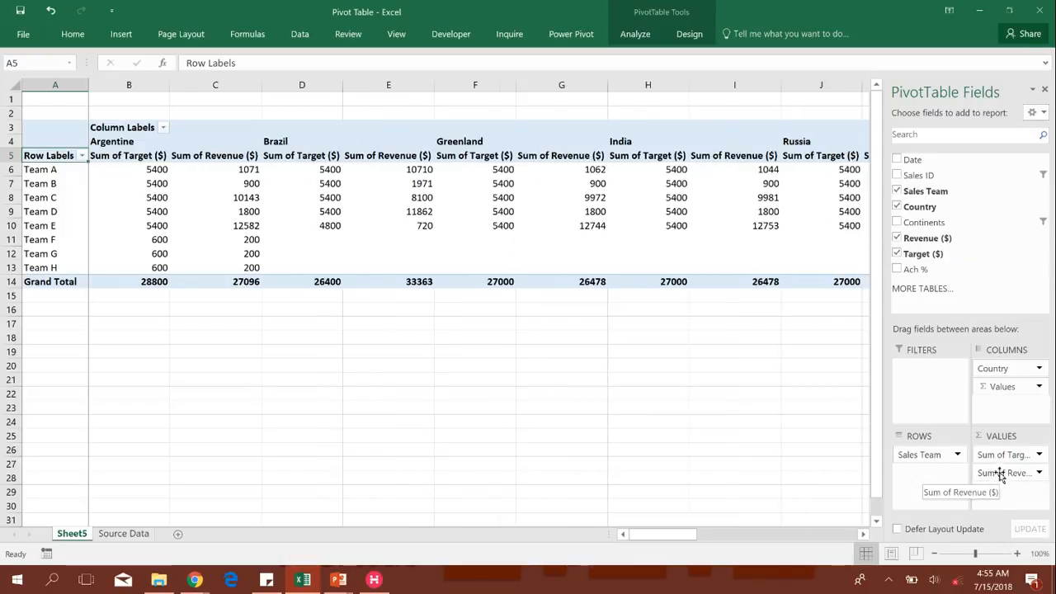
left_click_drag(1001, 475, 1009, 236)
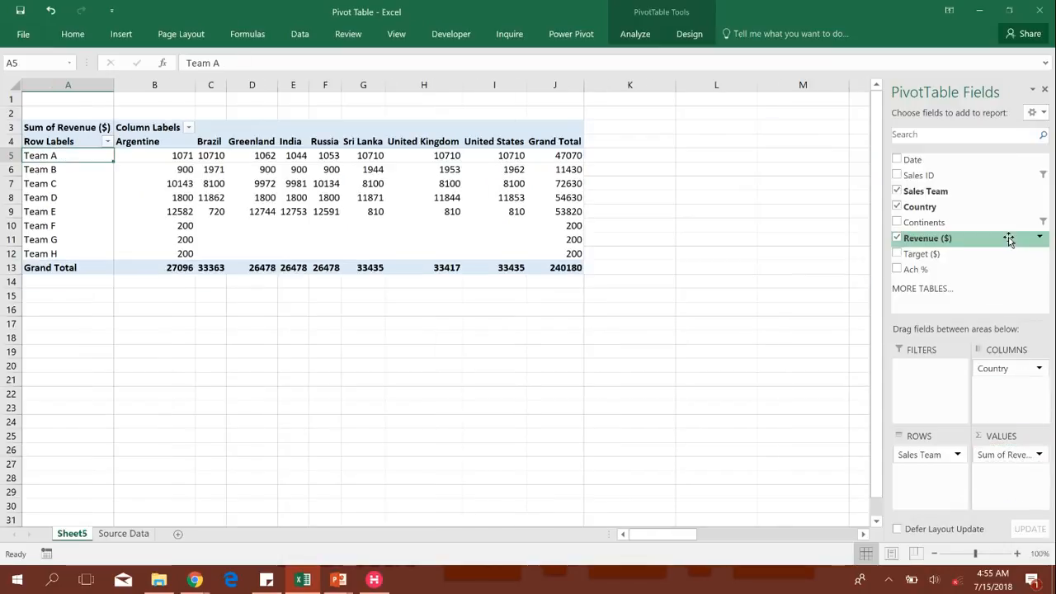
left_click(578, 169)
left_click(503, 169)
left_click(368, 169)
left_click(213, 170)
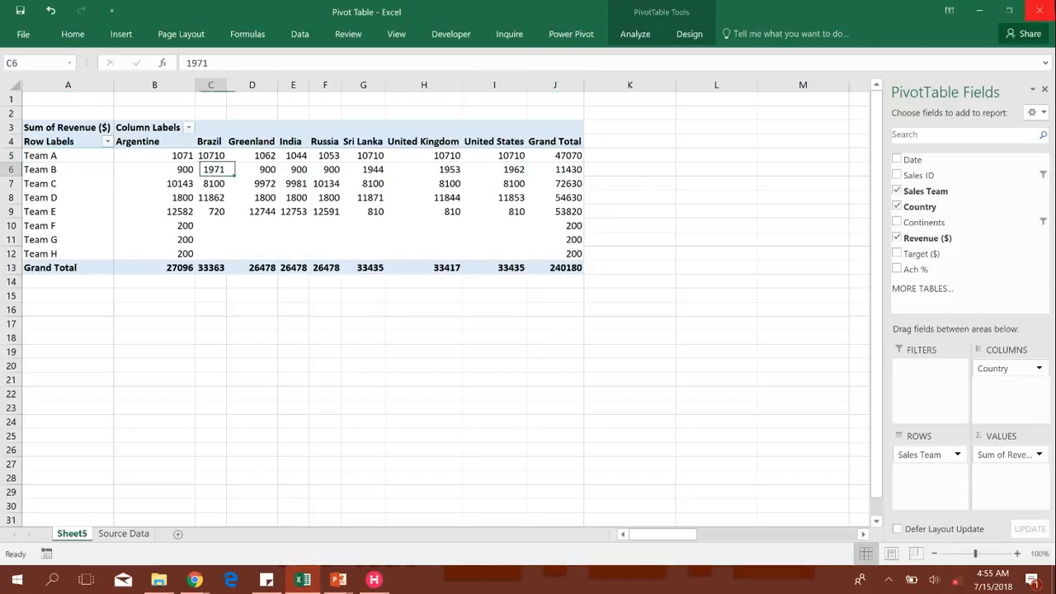
left_click(50, 169)
Step: Insert a Sales Team slicer for the pivot table and place it directly below the table, starting around row 14
left_click(49, 155)
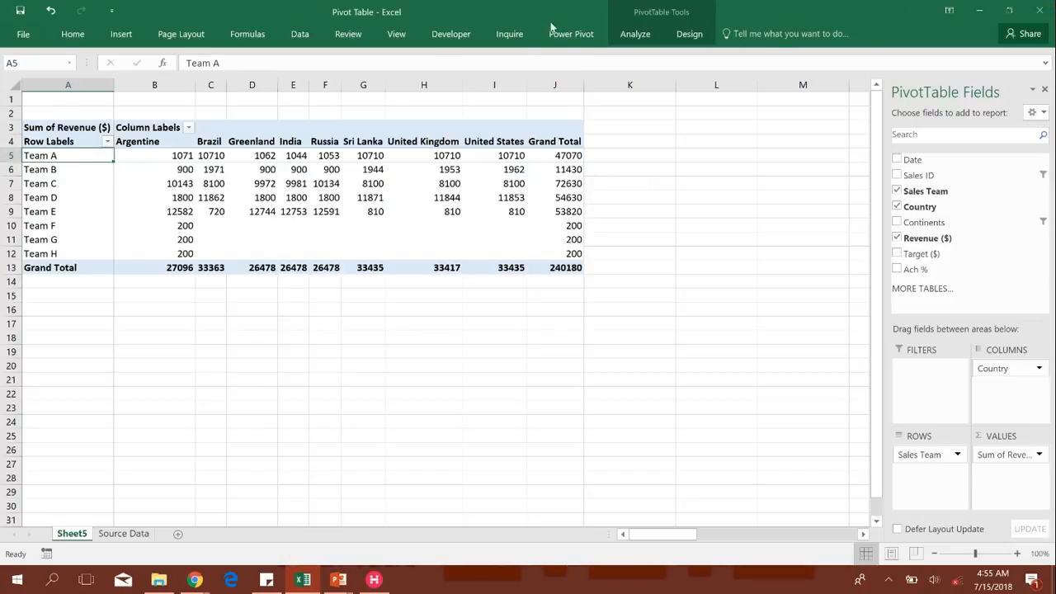
left_click(122, 34)
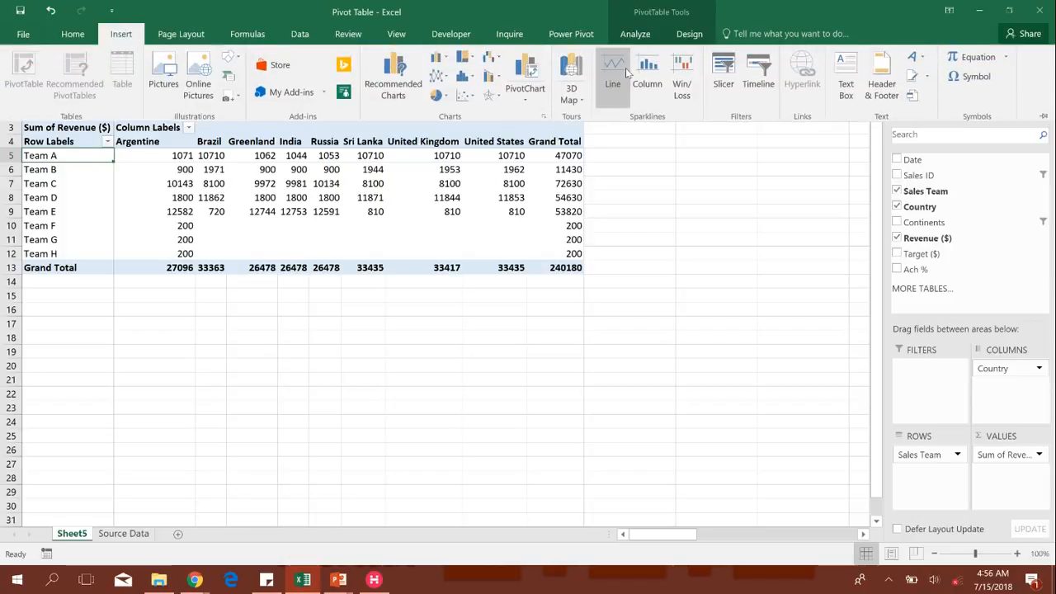
left_click(723, 84)
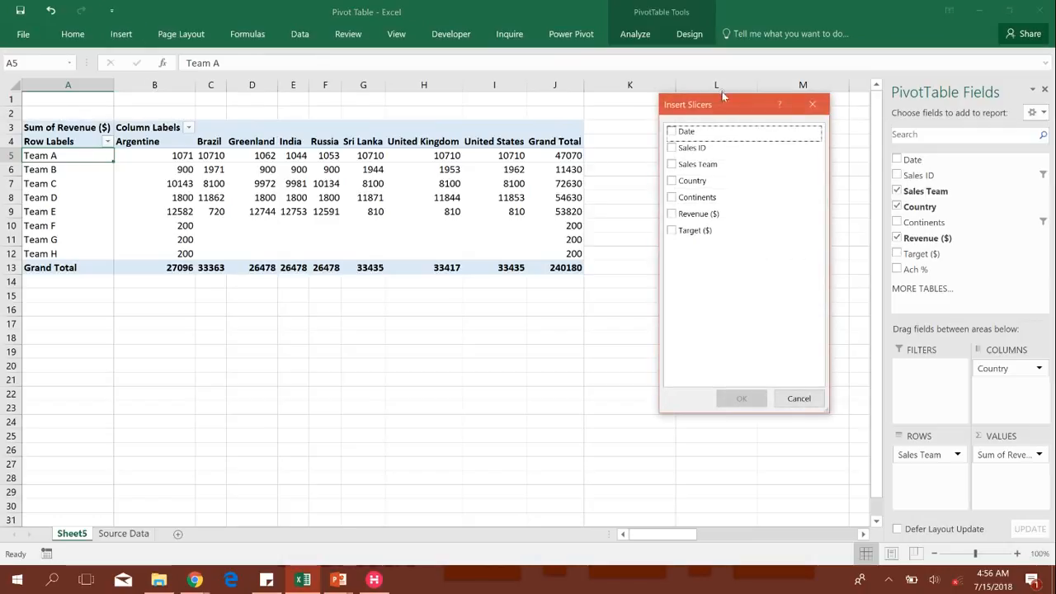
left_click(672, 167)
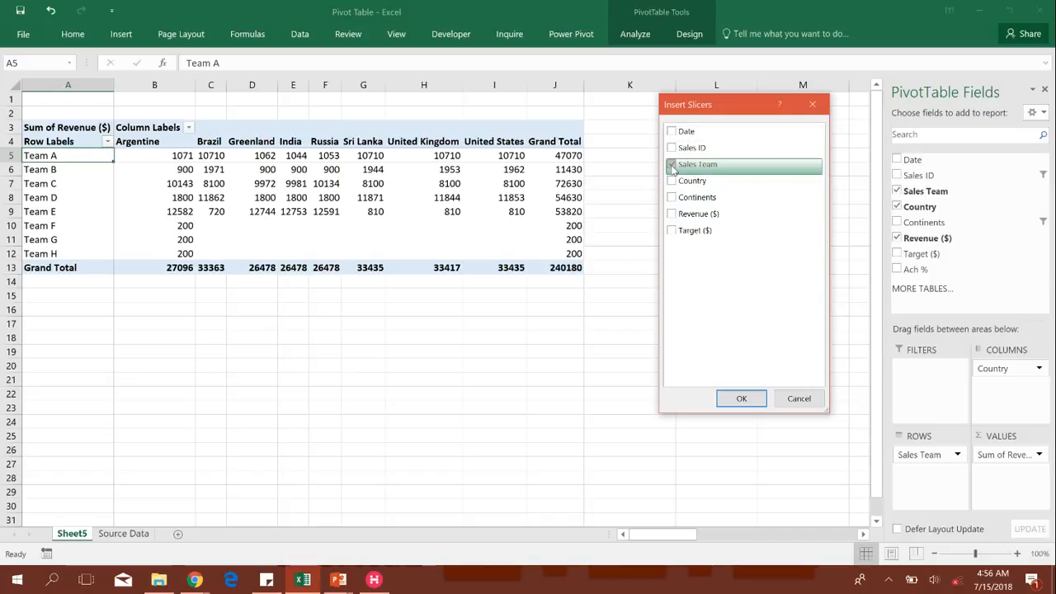
left_click(745, 396)
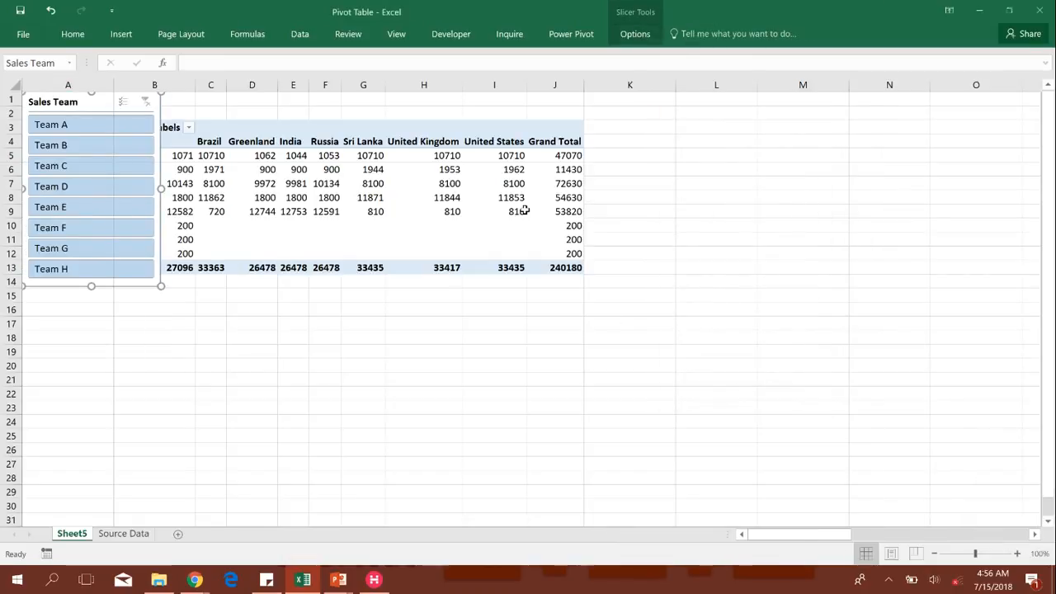
left_click_drag(157, 110, 157, 303)
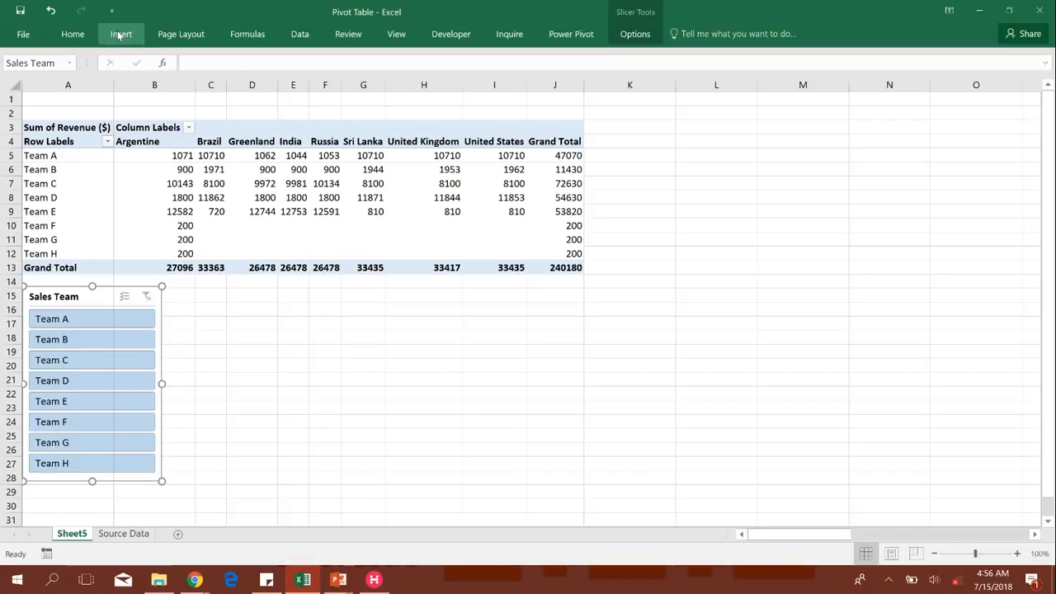
Step: Insert a Country slicer for the pivot table and align it directly beside the Sales Team slicer
left_click(139, 183)
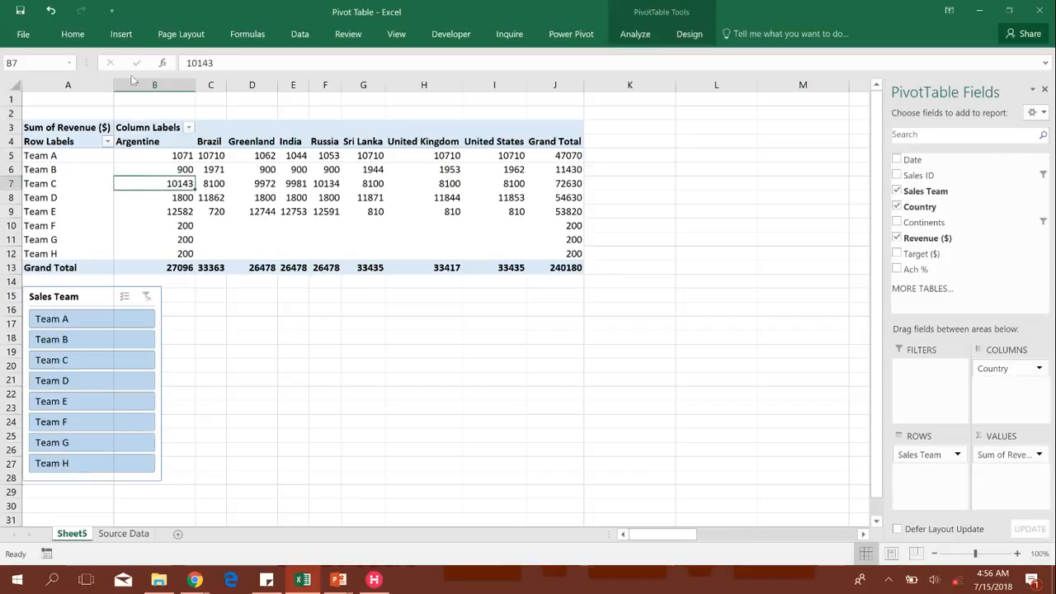
left_click(121, 34)
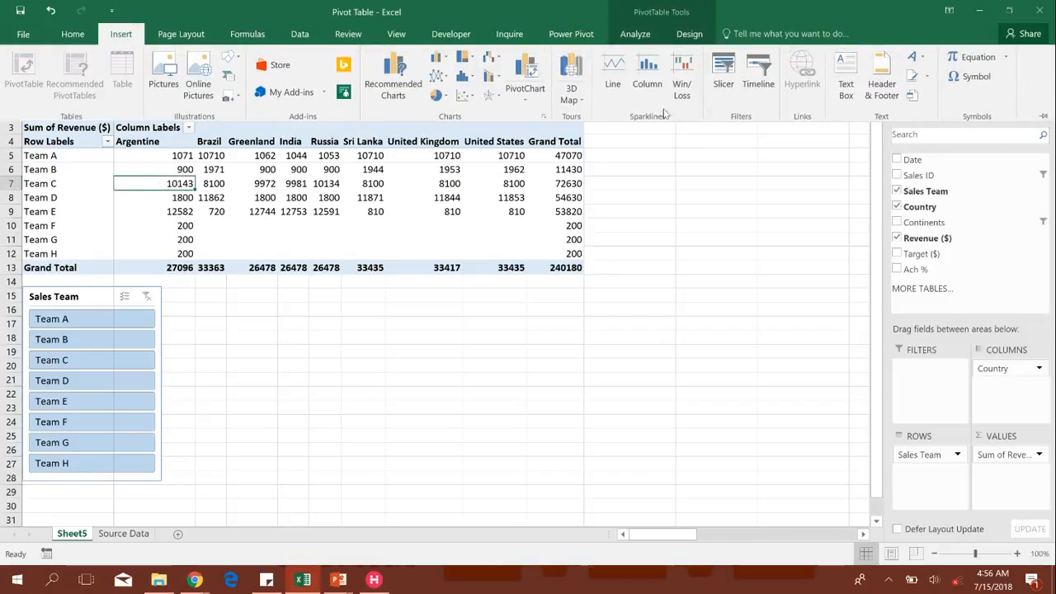
left_click(719, 90)
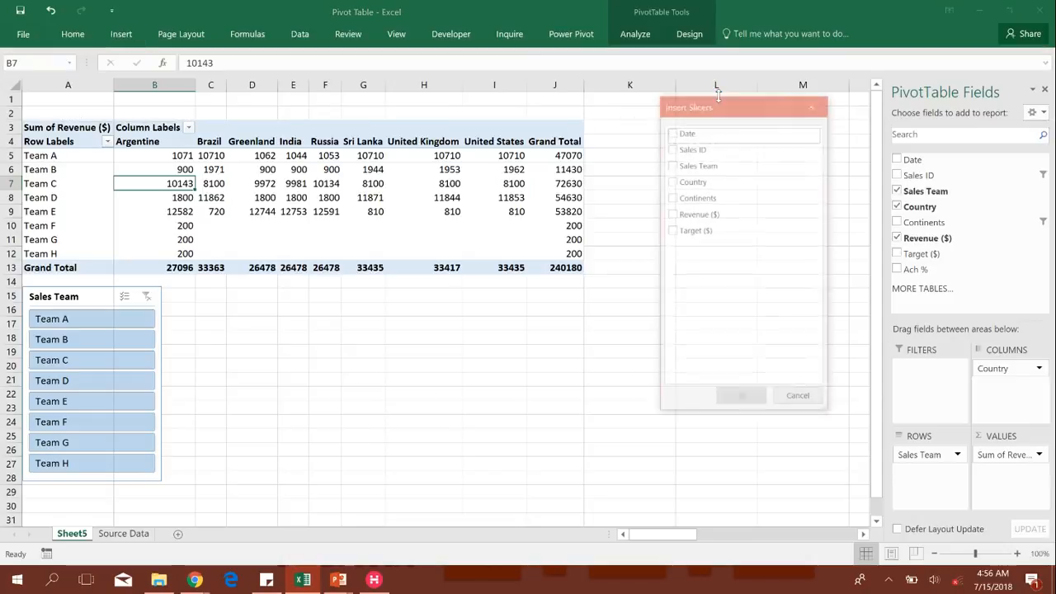
left_click(685, 180)
left_click(739, 402)
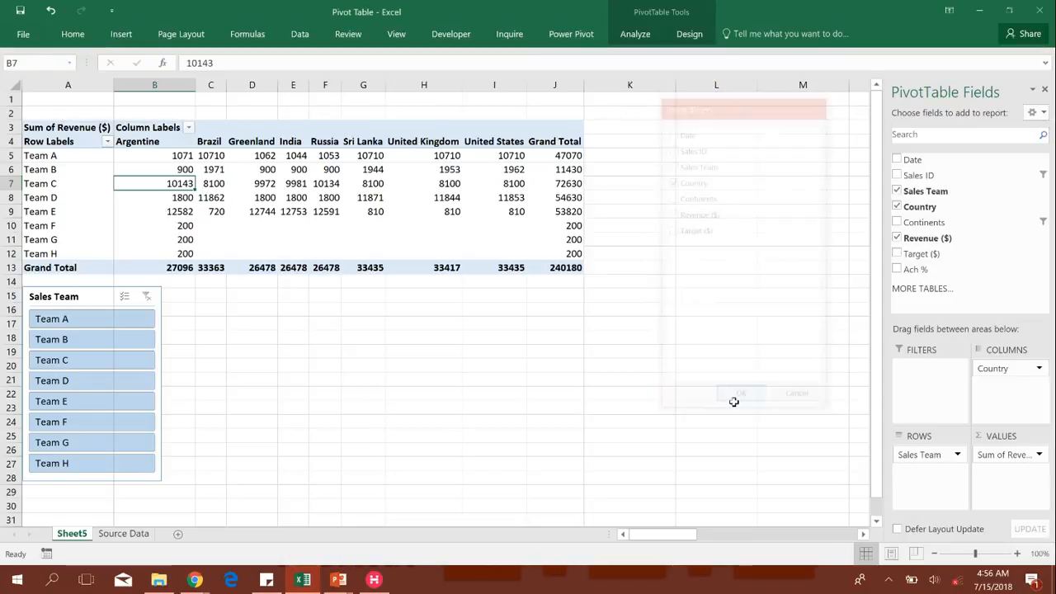
left_click_drag(471, 248, 214, 291)
left_click(436, 311)
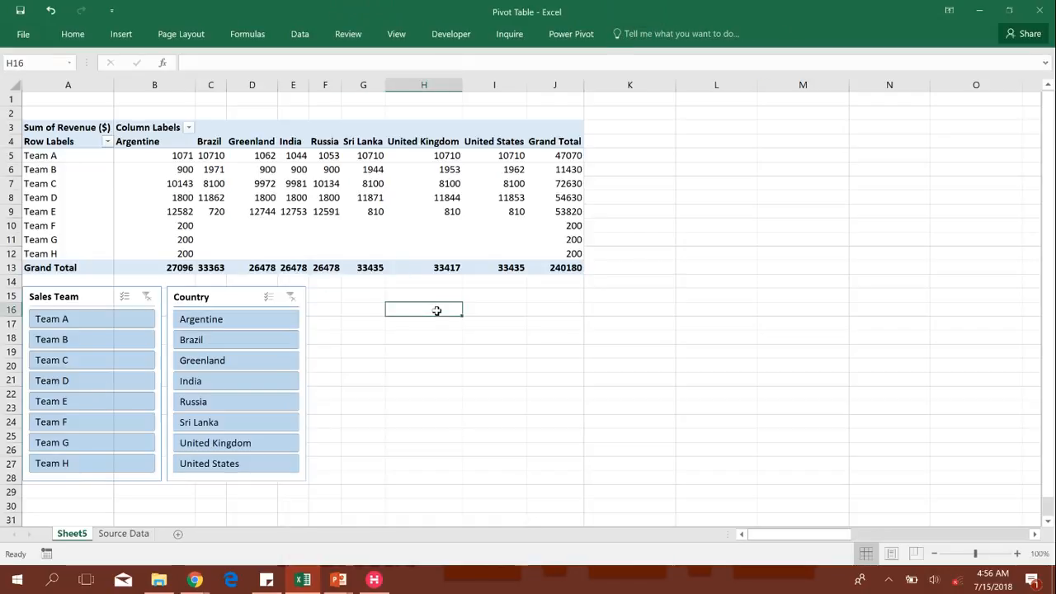
key("Left")
key("Left")
key("Left")
key("Left")
key("Left")
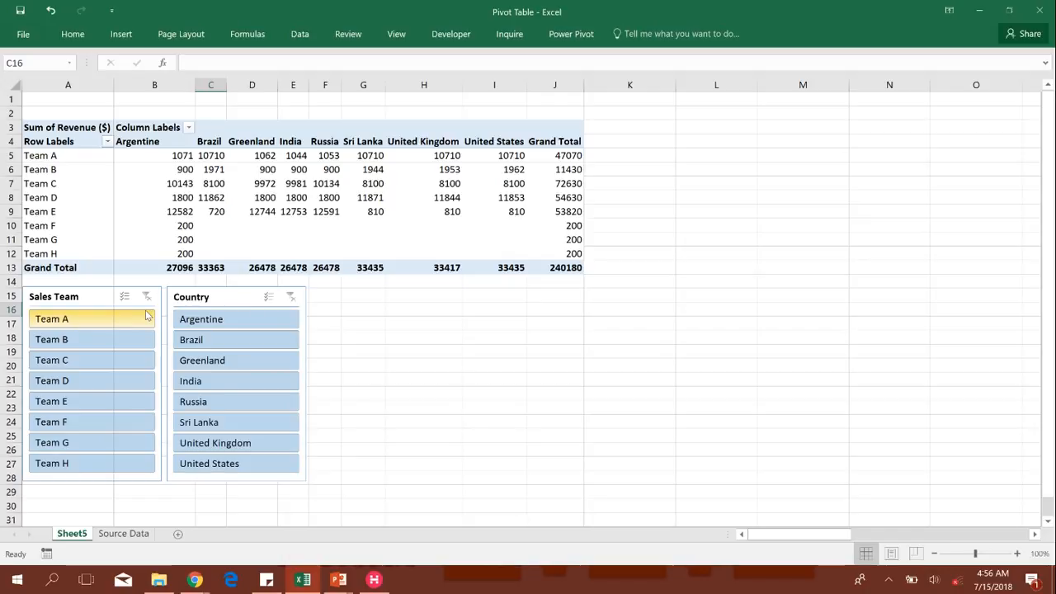
Step: Use the slicers to filter the pivot table to Team A in Argentine, and switch the selection to Team C in India
left_click(85, 323)
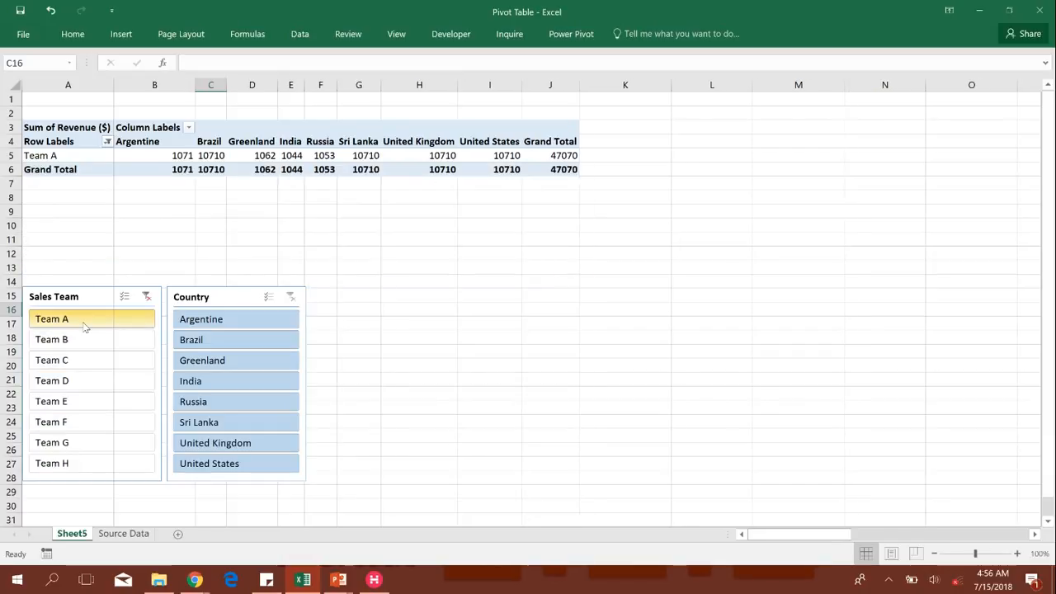
left_click(241, 326)
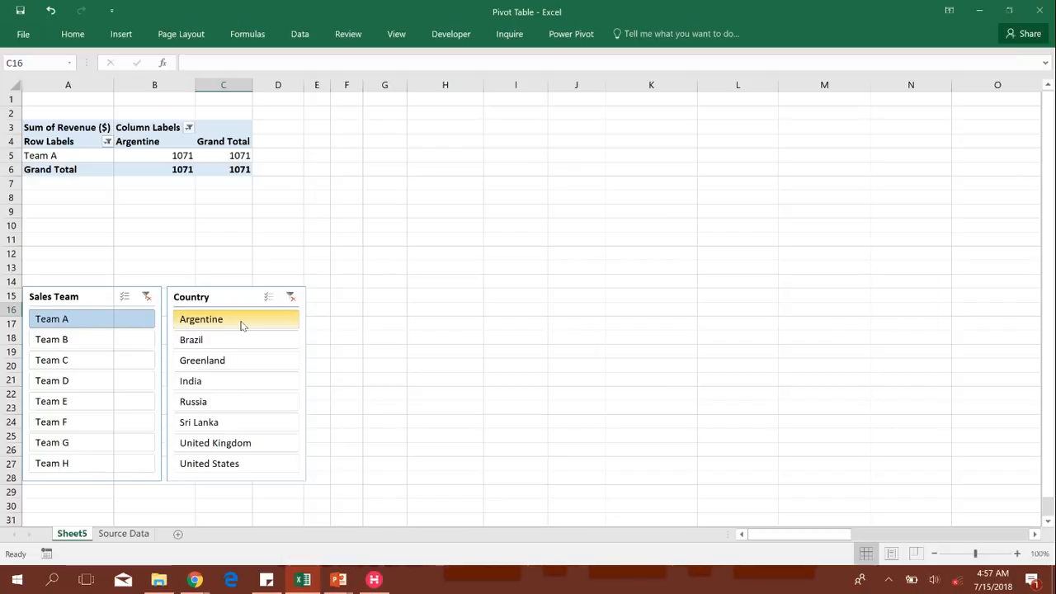
left_click(53, 367)
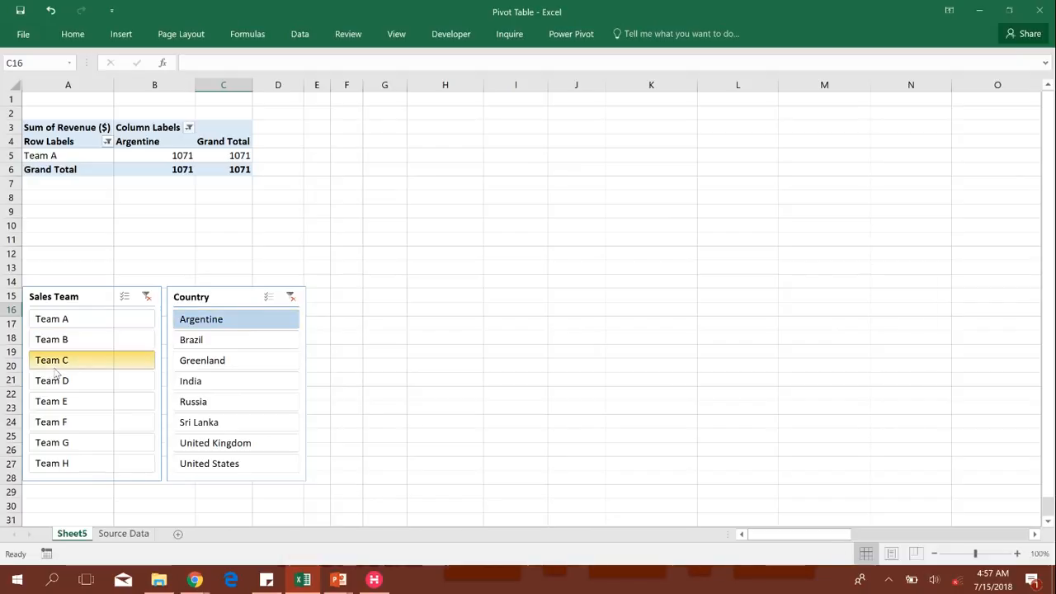
left_click(216, 386)
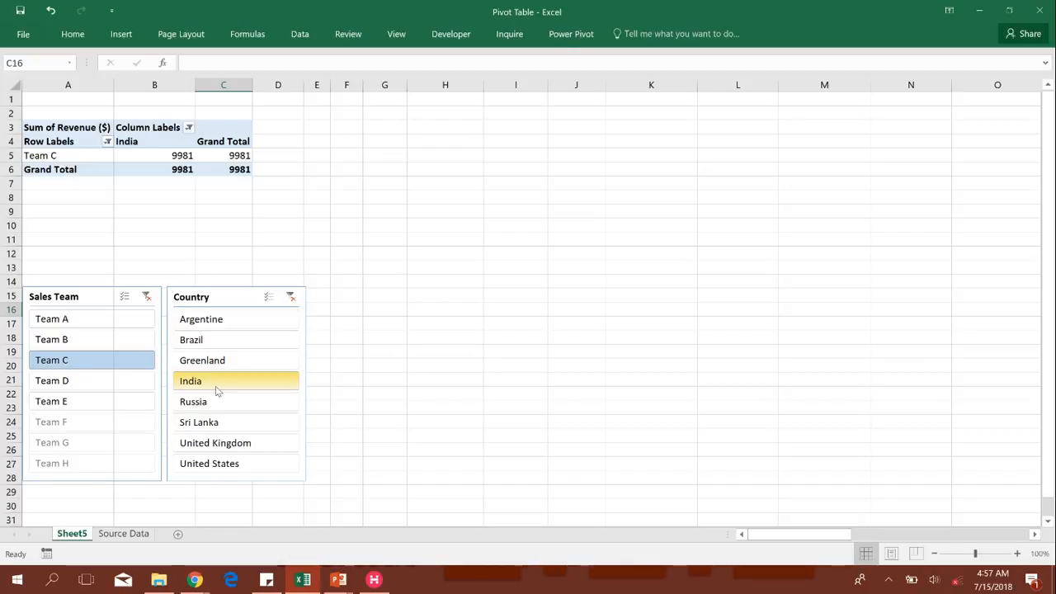
Step: Clear the Country slicer's filter so that every country is included again
left_click(275, 302)
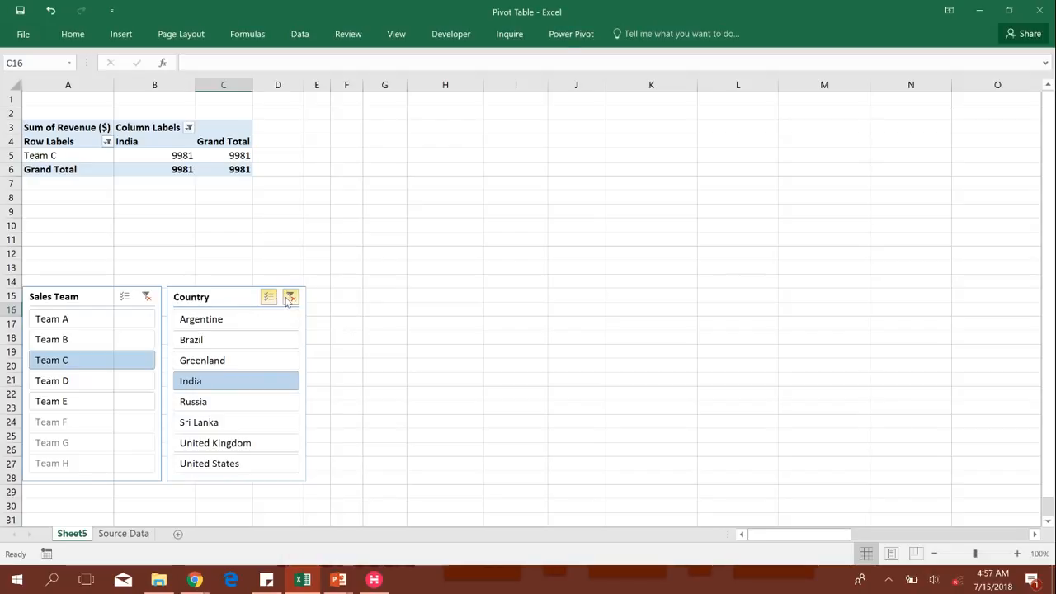
left_click(289, 300)
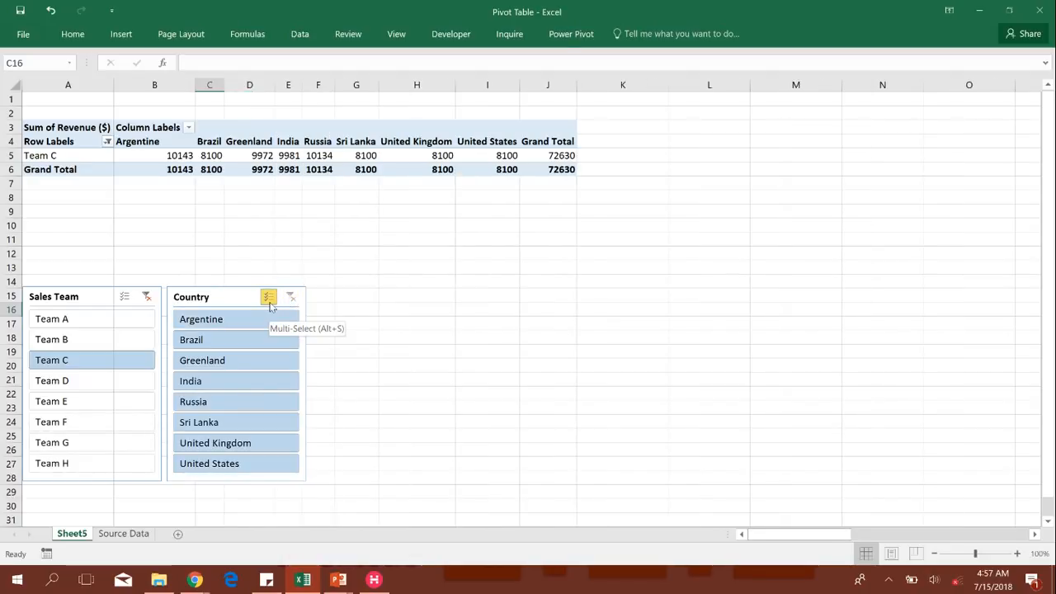
left_click(270, 301)
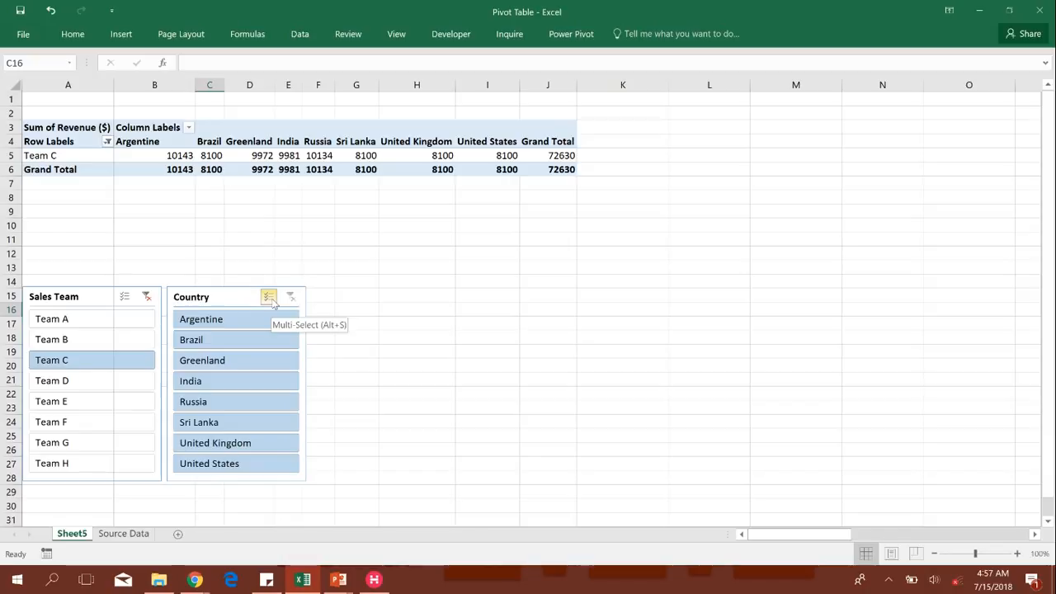
Step: Multi-select Argentine, Brazil, Greenland and India in the Country slicer, and clear that country selection again
left_click(247, 319)
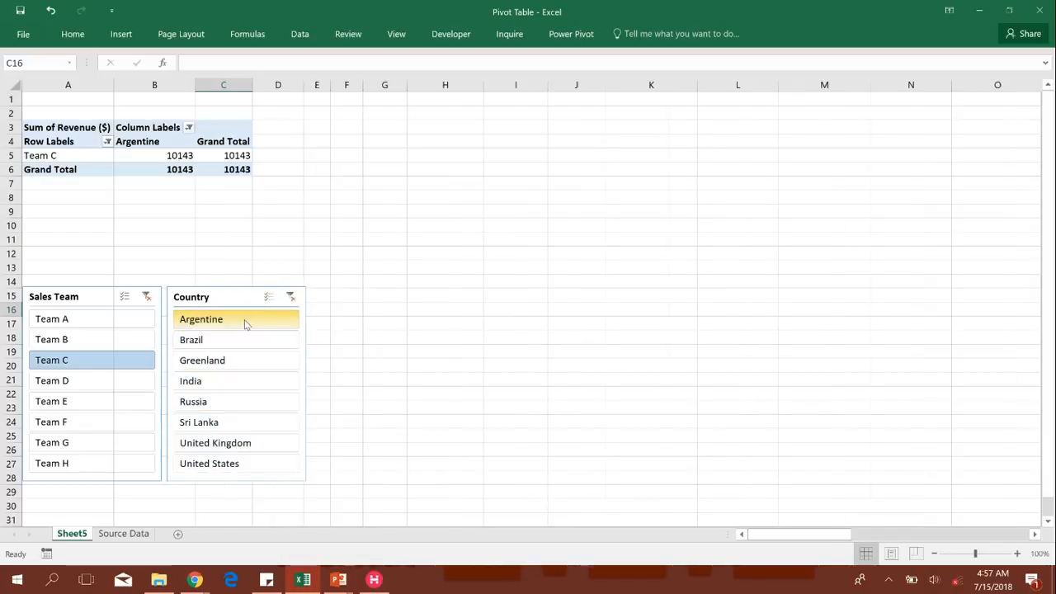
left_click(269, 297)
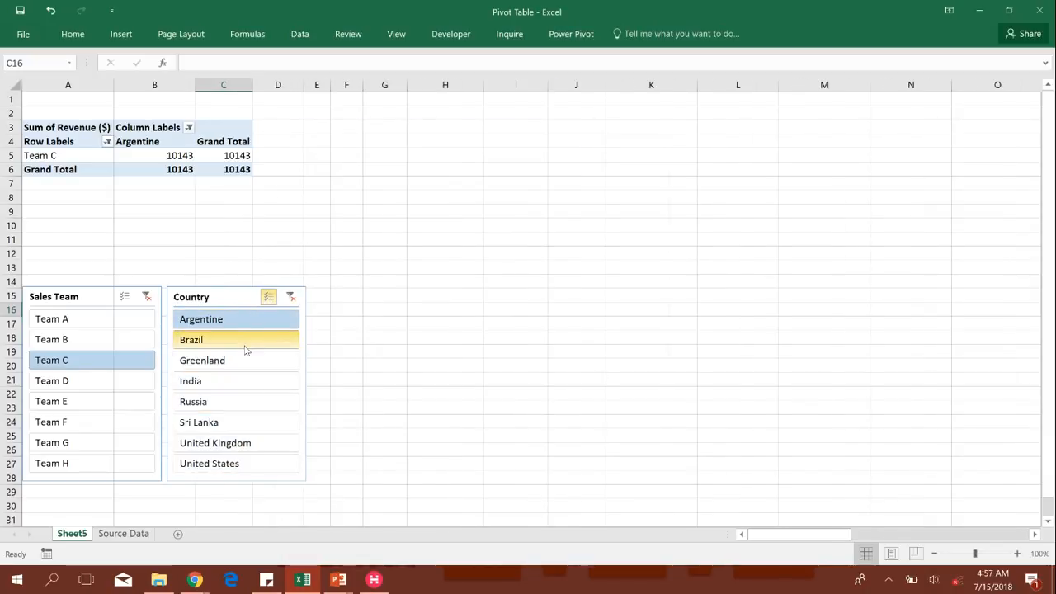
left_click(244, 343)
left_click(245, 365)
left_click(241, 383)
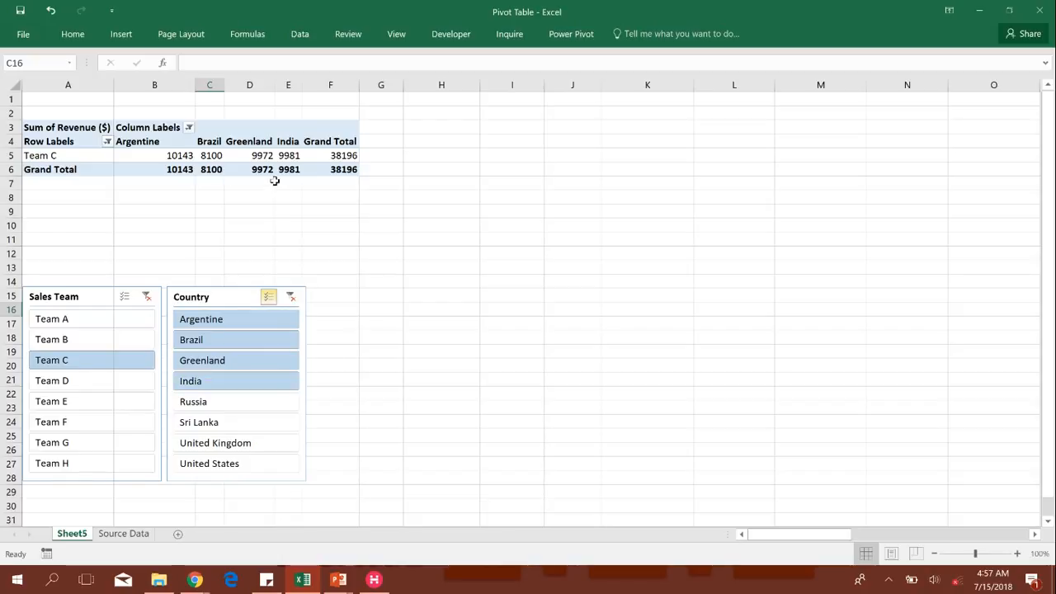
left_click(268, 298)
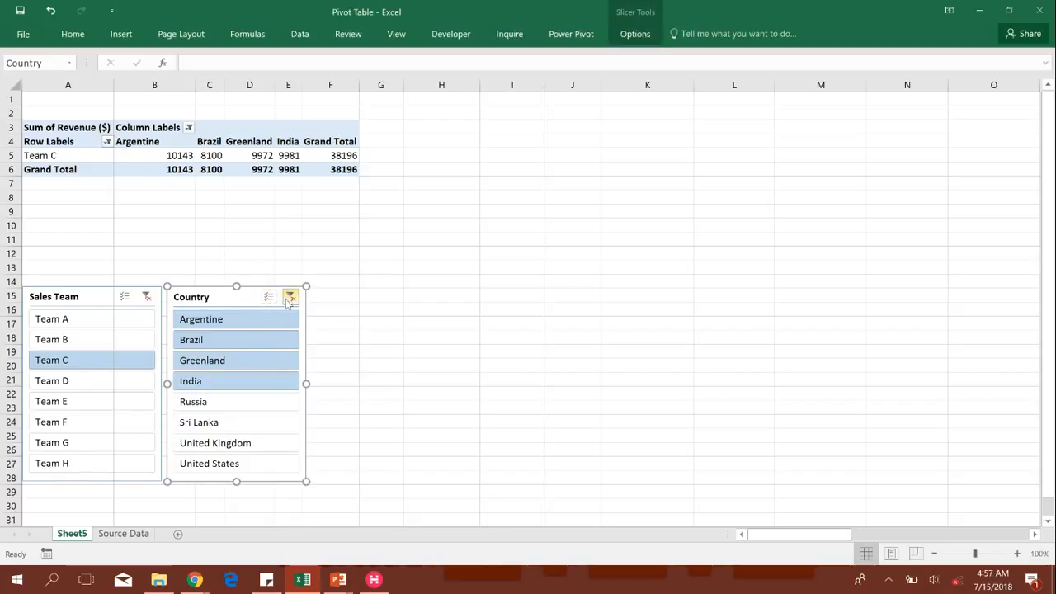
left_click(291, 297)
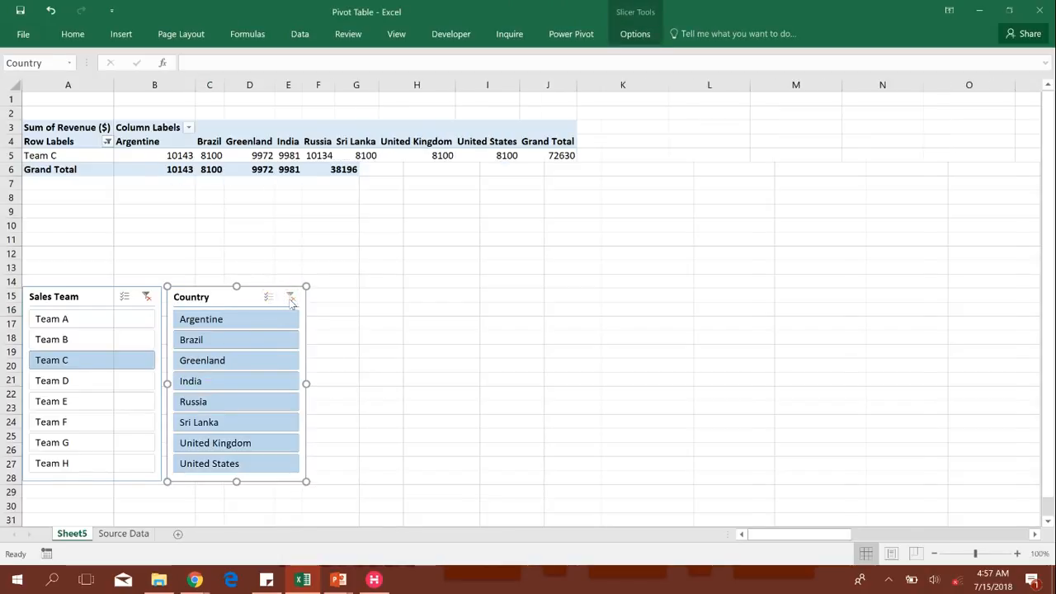
Step: Insert a timeline for the pivot table's Date field, place it beside the Country slicer and show its first months from January 2016
left_click(151, 155)
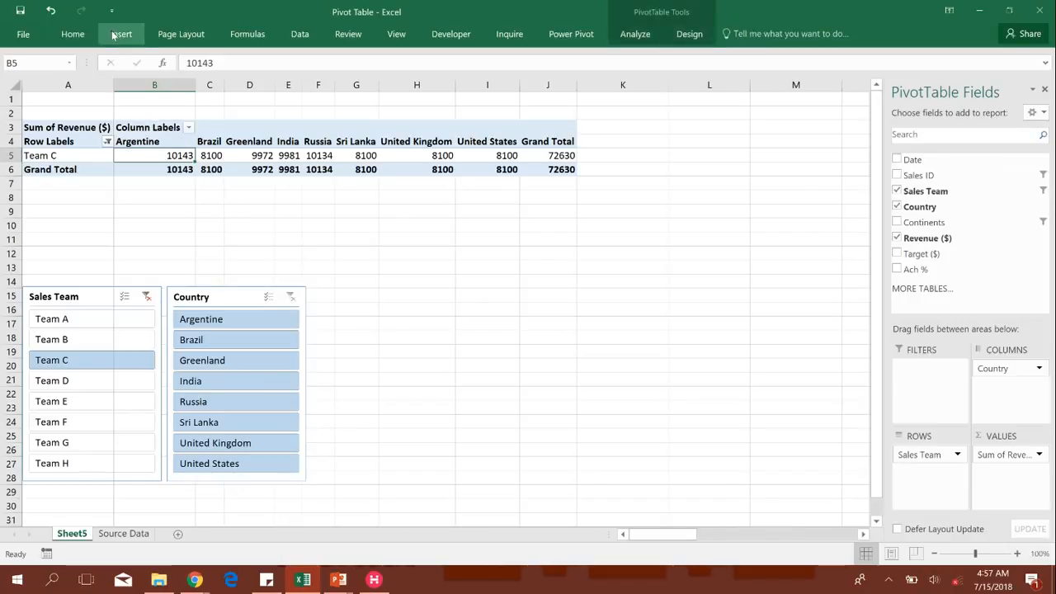
left_click(121, 34)
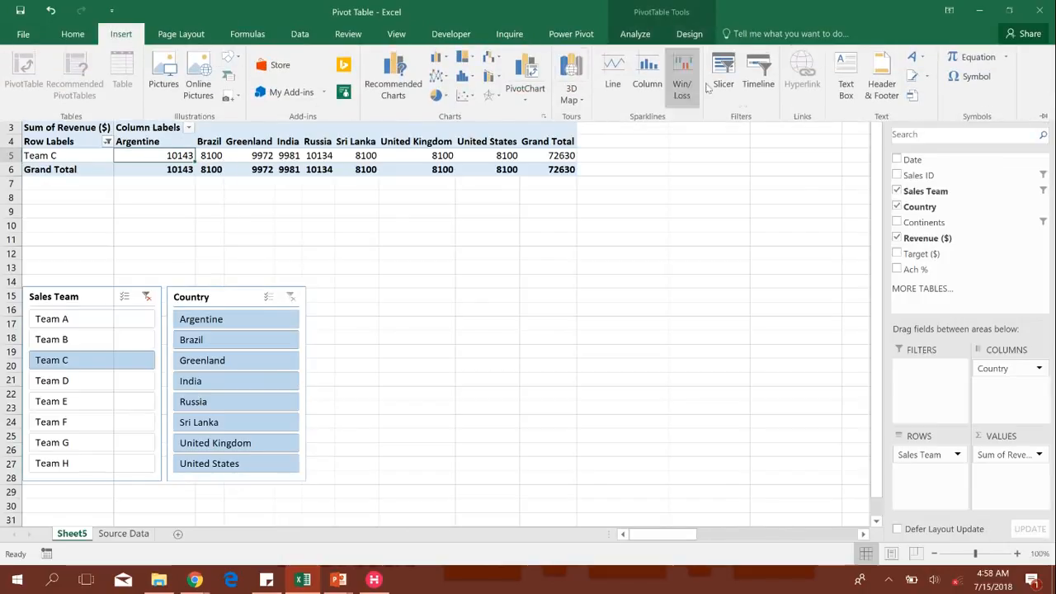
left_click(766, 86)
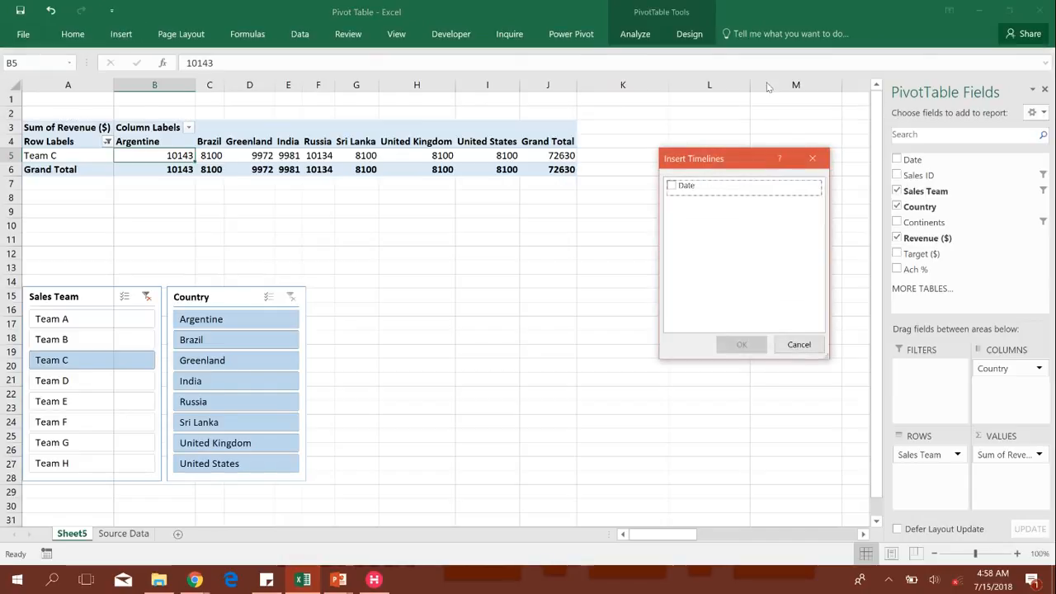
left_click(672, 189)
left_click(743, 345)
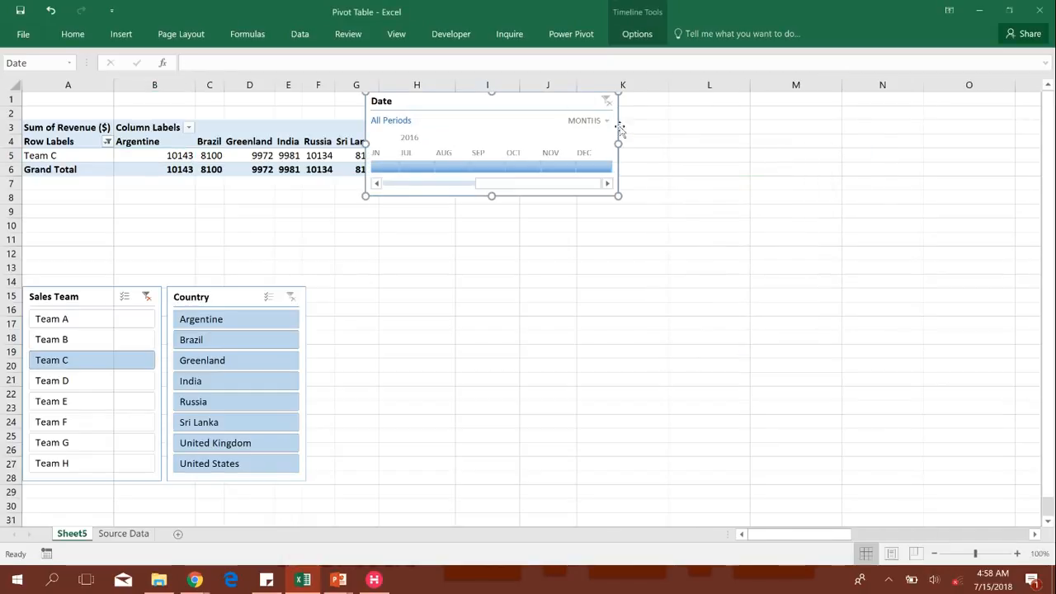
left_click_drag(620, 129, 559, 317)
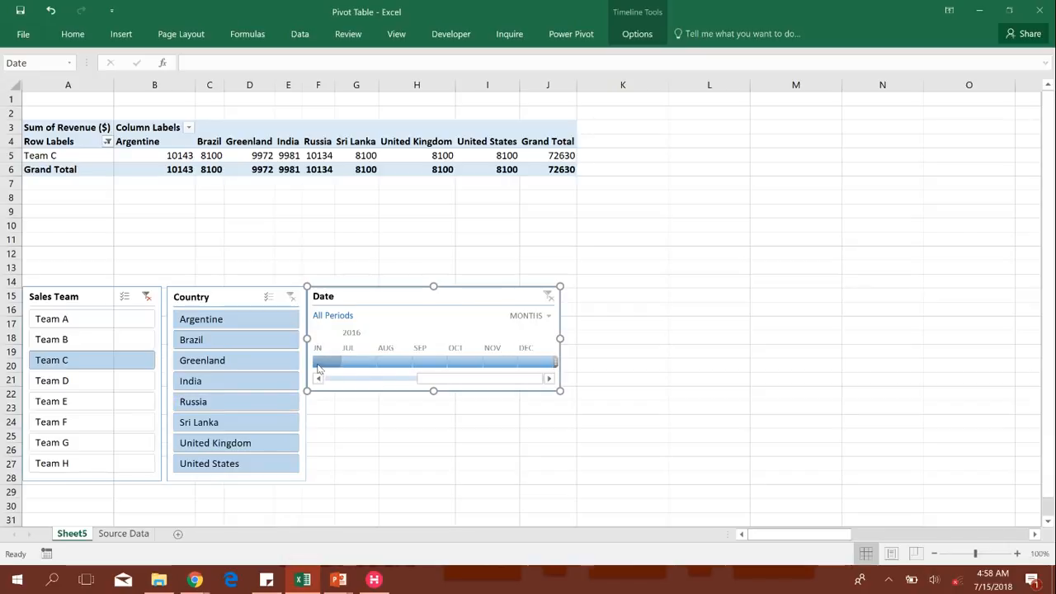
left_click(407, 380)
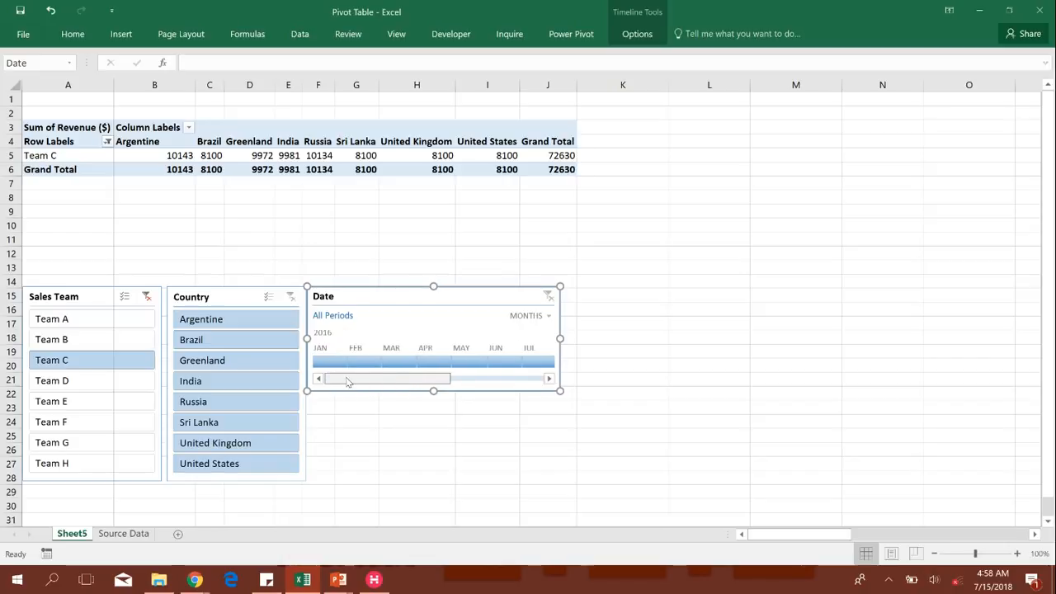
Step: Filter the pivot table to June through August 2016 with the Date timeline
left_click_drag(310, 360, 397, 369)
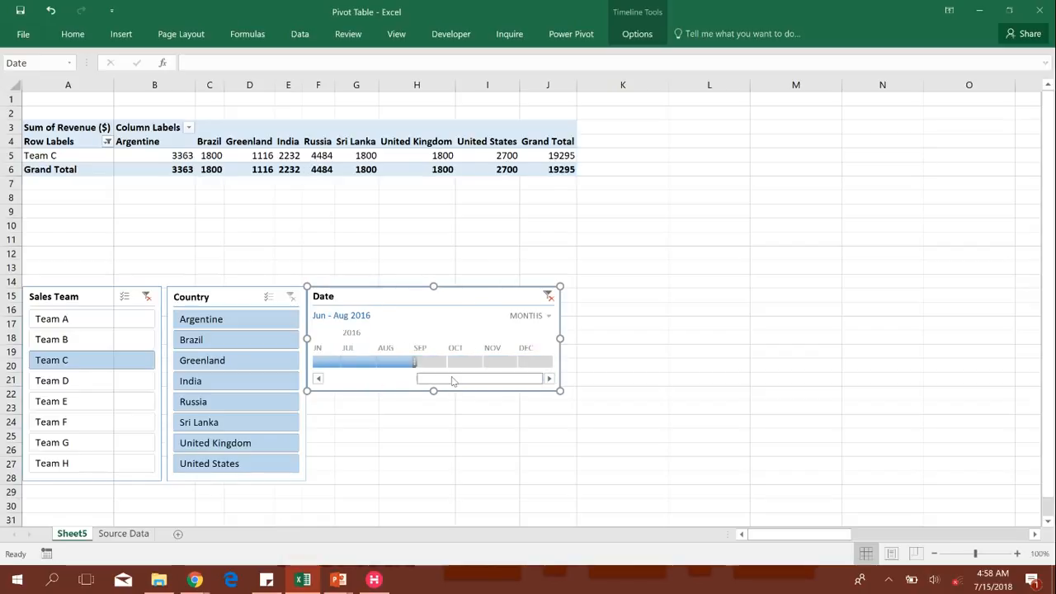
scroll(452, 382, "up", 3)
scroll(446, 381, "down", 2)
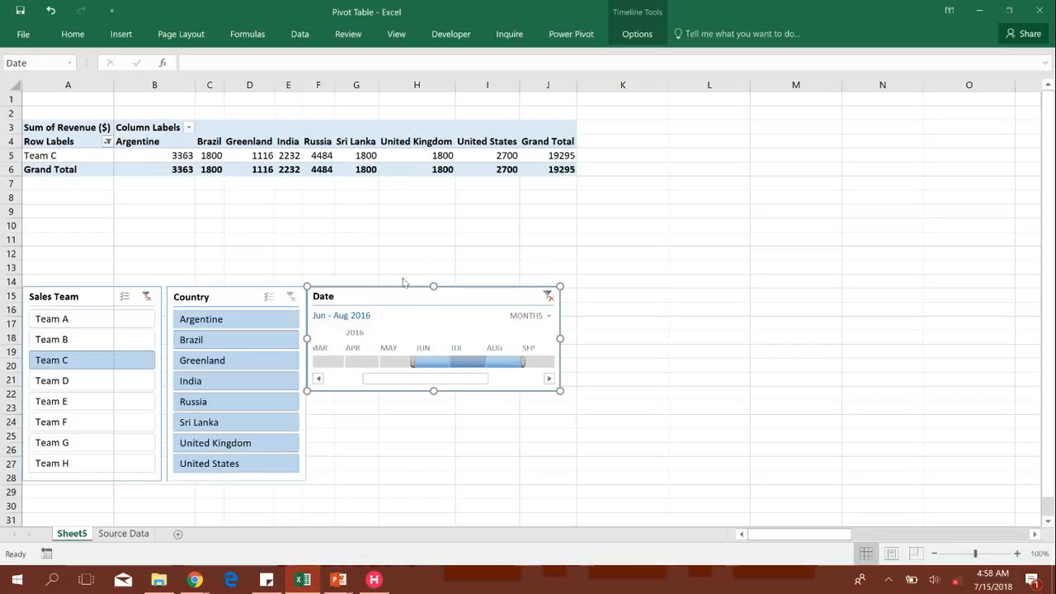
mouse_move(140, 161)
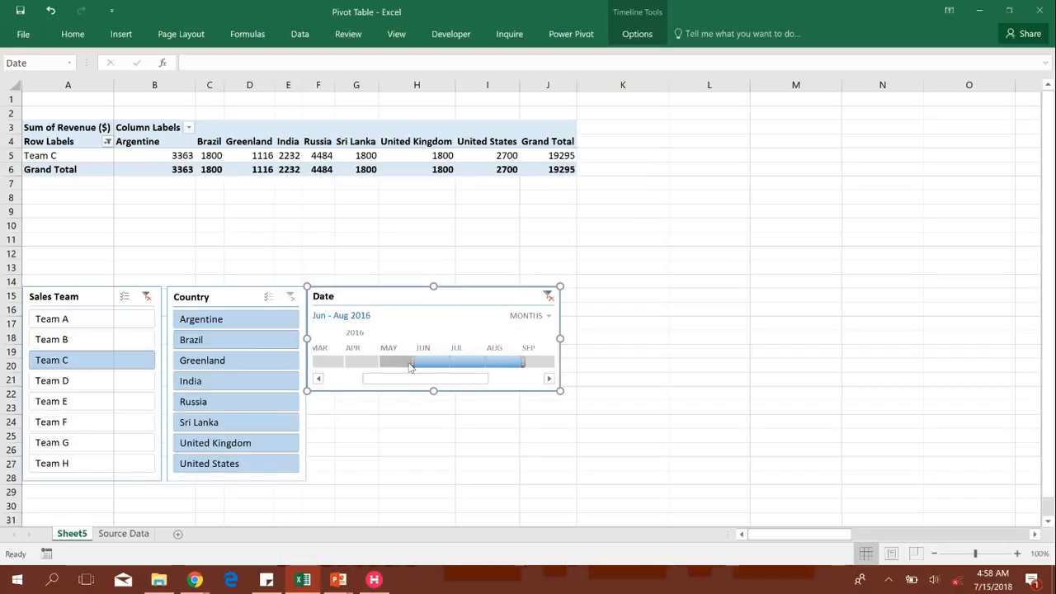
Step: Narrow the Date timeline's range to August 2016 only, and move the timeline back against the Country slicer's edge
left_click_drag(412, 363, 483, 363)
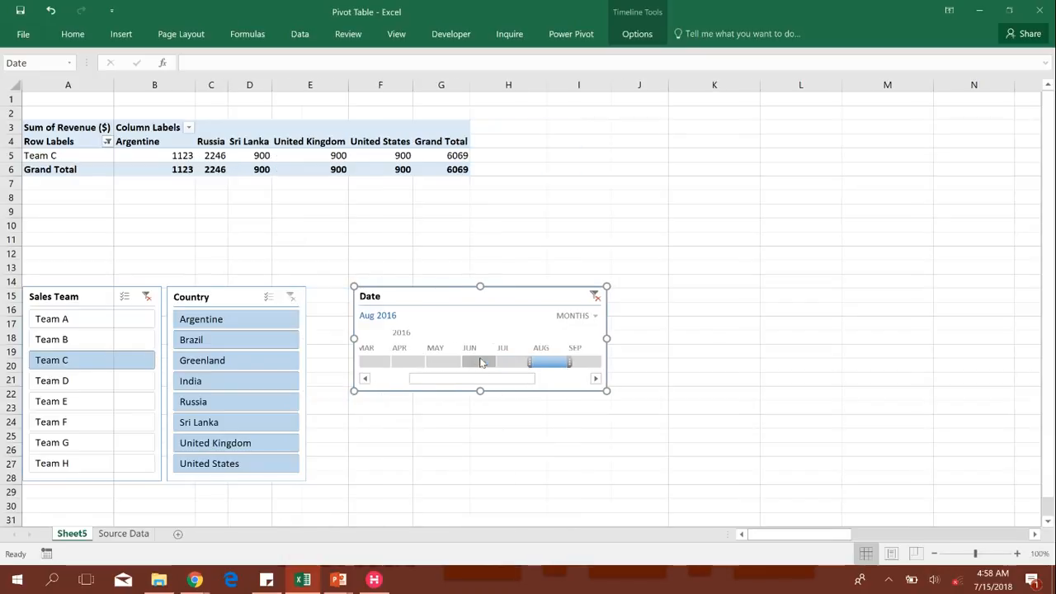
left_click(458, 155)
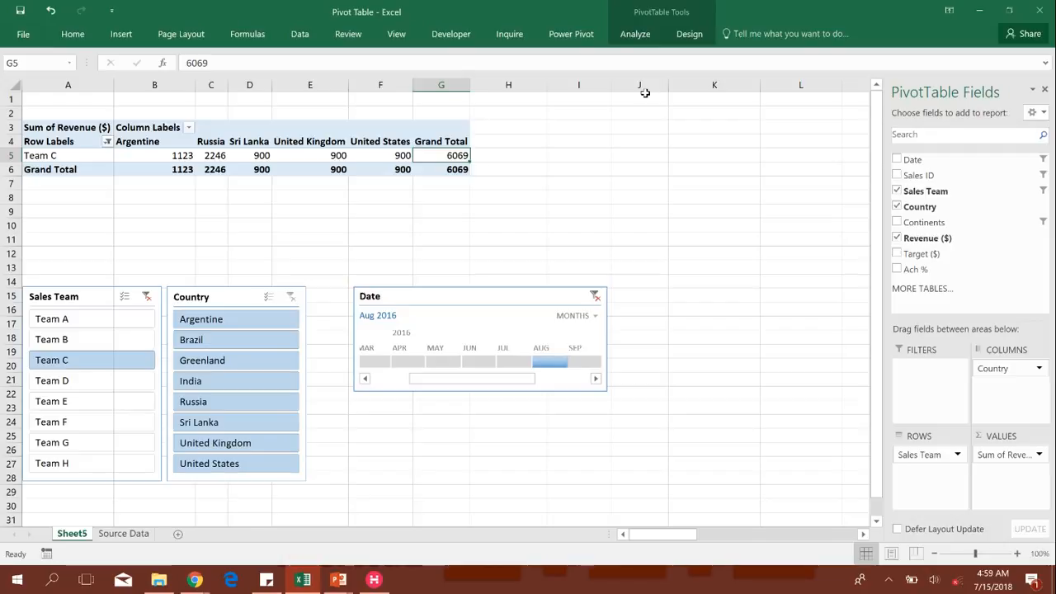
left_click(504, 294)
left_click_drag(503, 294, 467, 296)
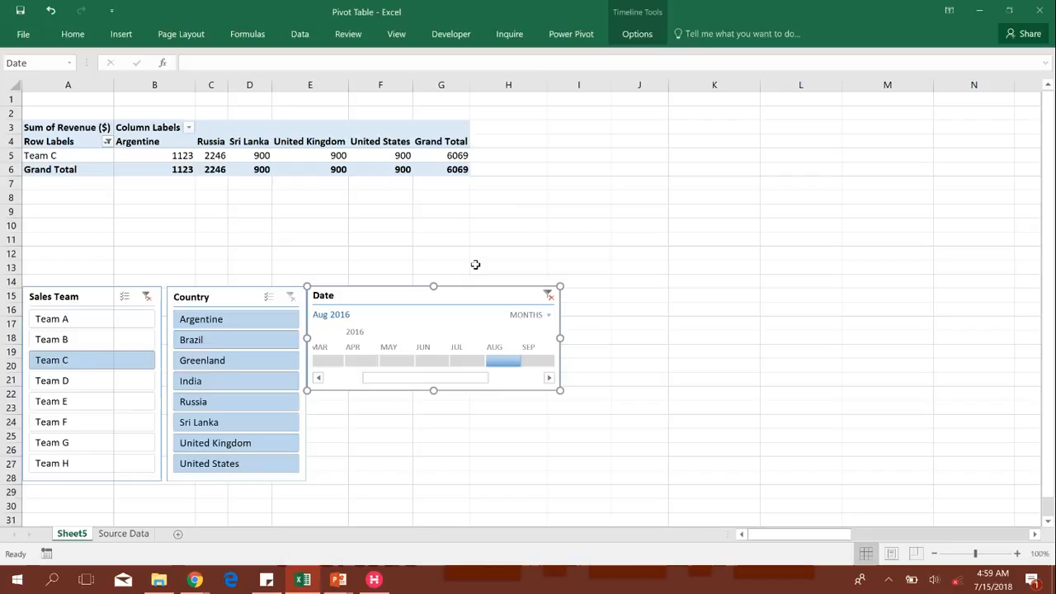
right_click(475, 267)
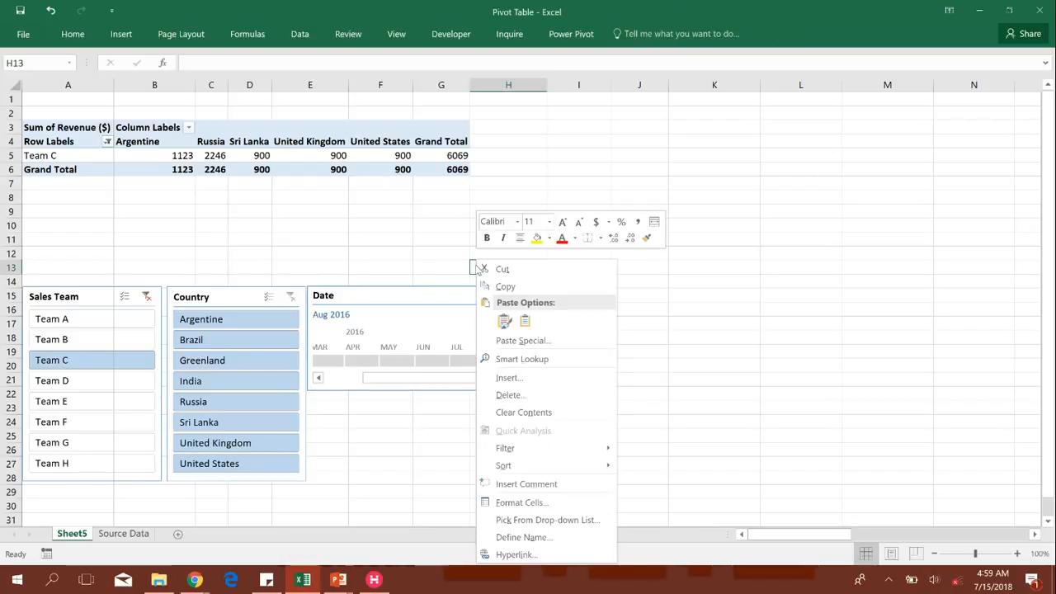
key("Escape")
key("Down")
key("Down")
key("Down")
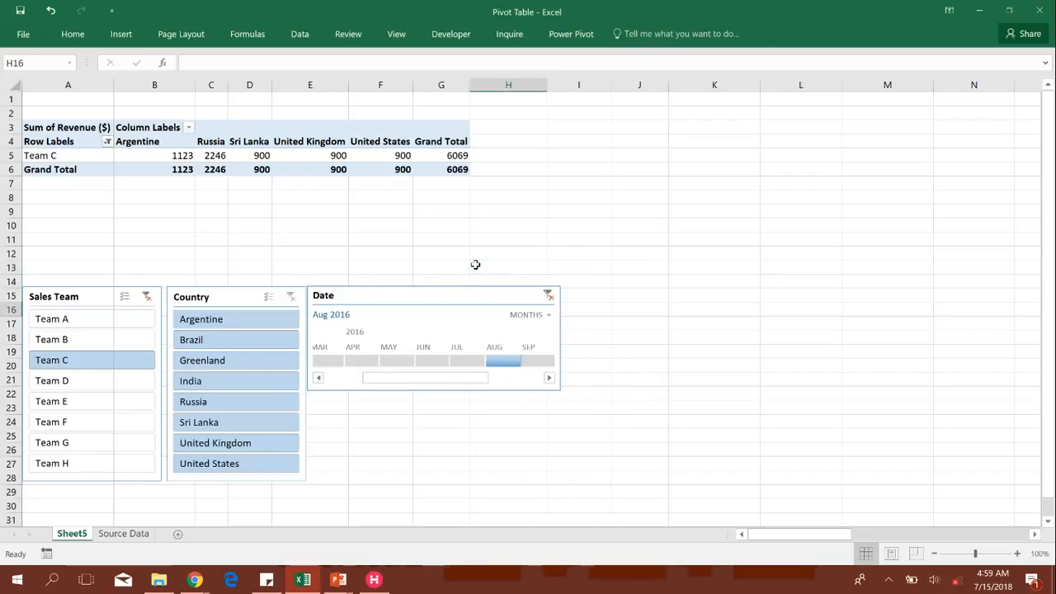